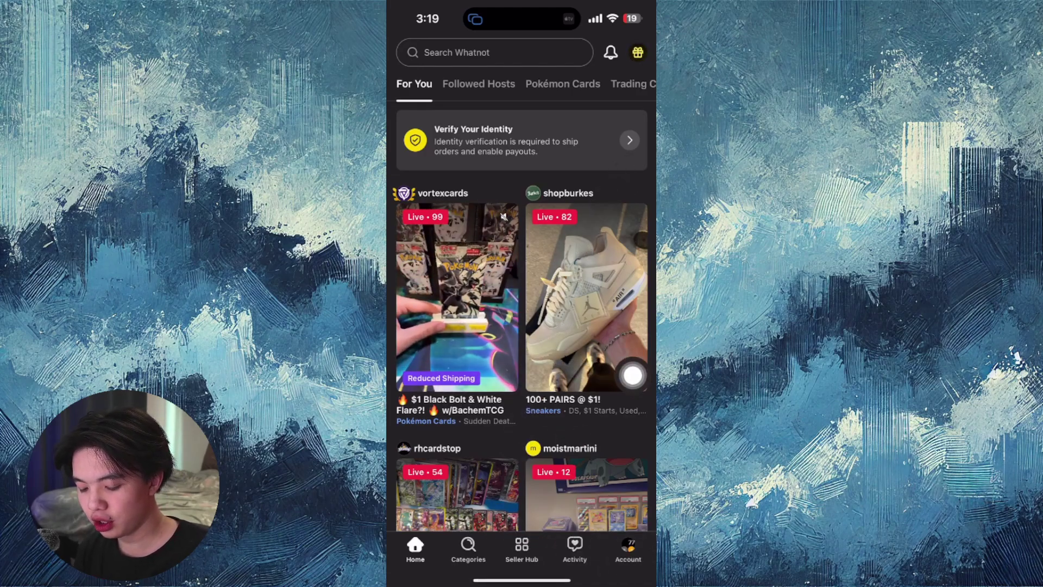
# Step: Review the Preferences privacy and seller toggles from Account, then return to the Account menu
pyautogui.click(628, 551)
pyautogui.scroll(5, 522, 326)
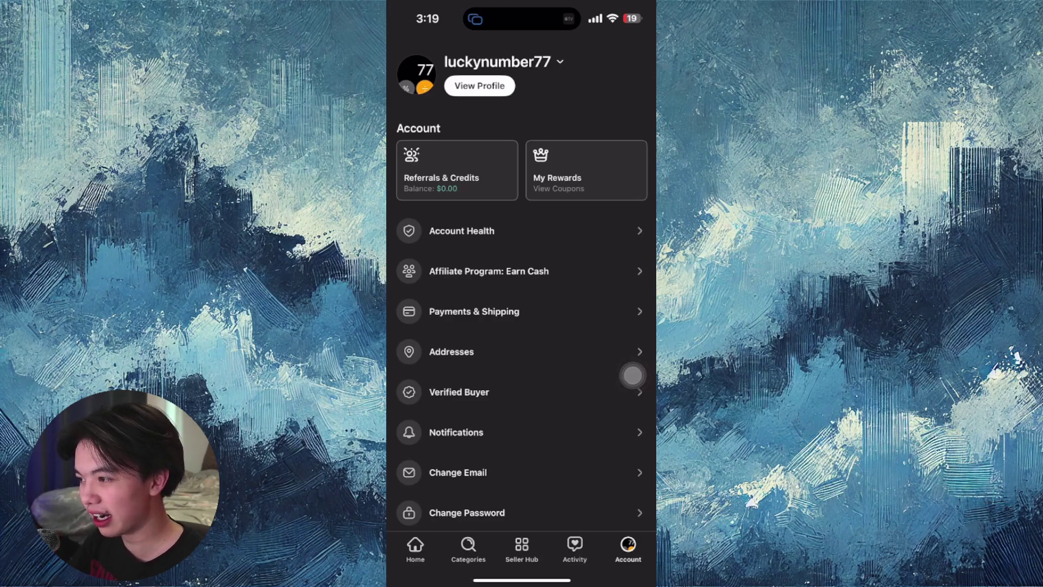
pyautogui.scroll(-2, 633, 375)
pyautogui.scroll(-2, 633, 375)
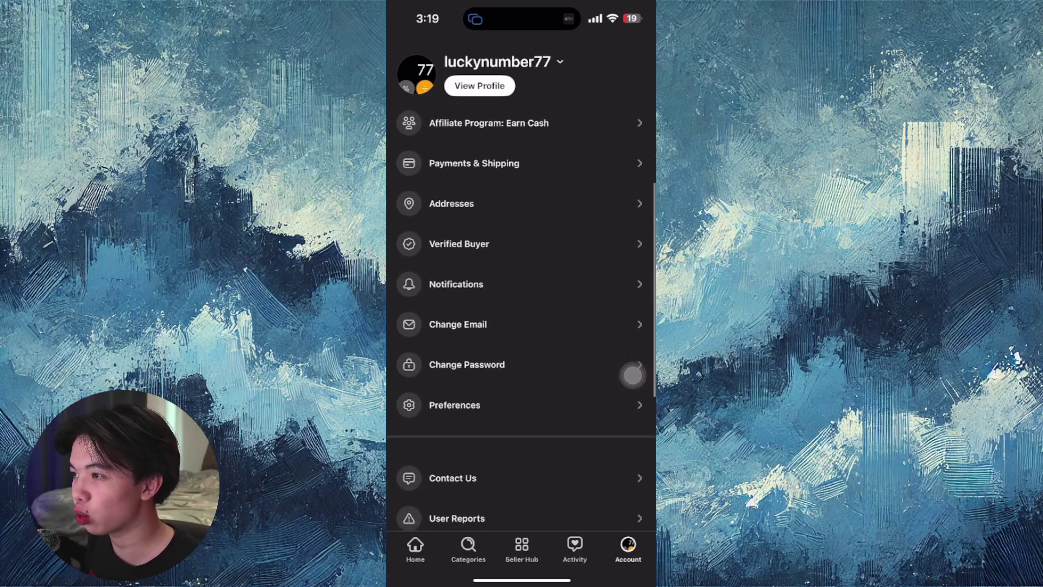
pyautogui.click(633, 390)
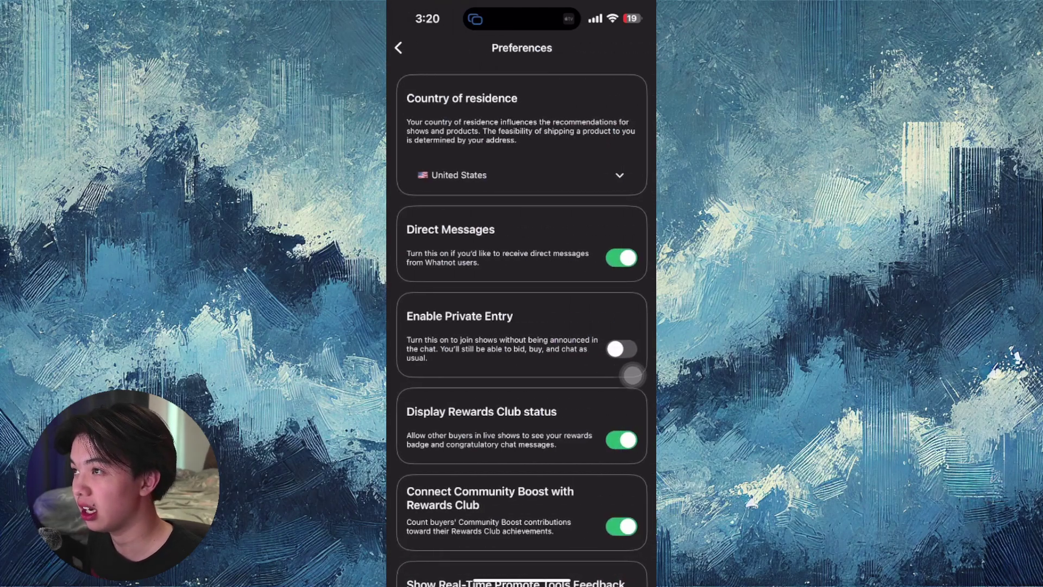
pyautogui.scroll(-2, 633, 375)
pyautogui.scroll(-5, 628, 355)
pyautogui.scroll(1, 633, 373)
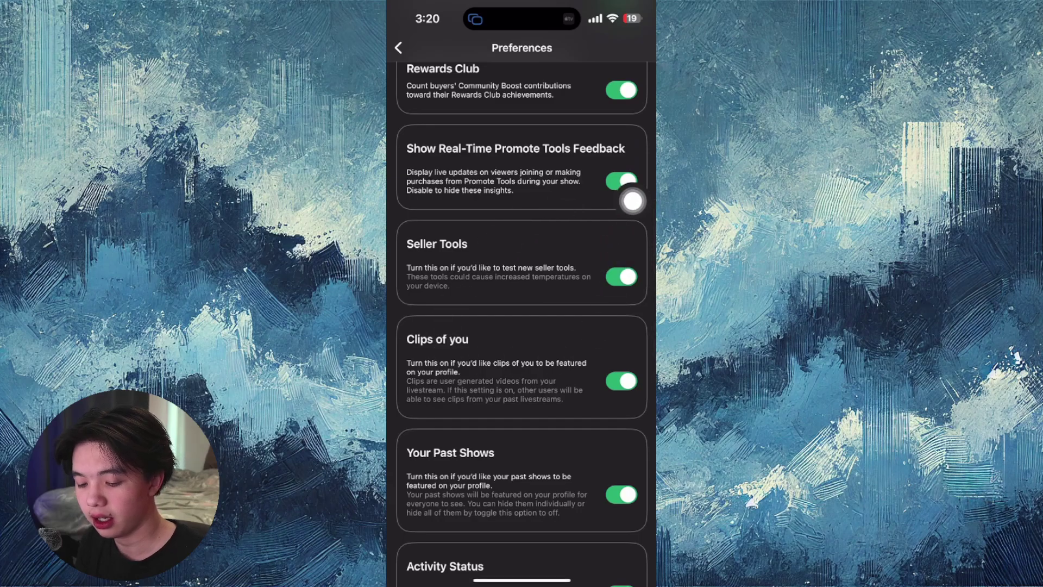
pyautogui.click(399, 47)
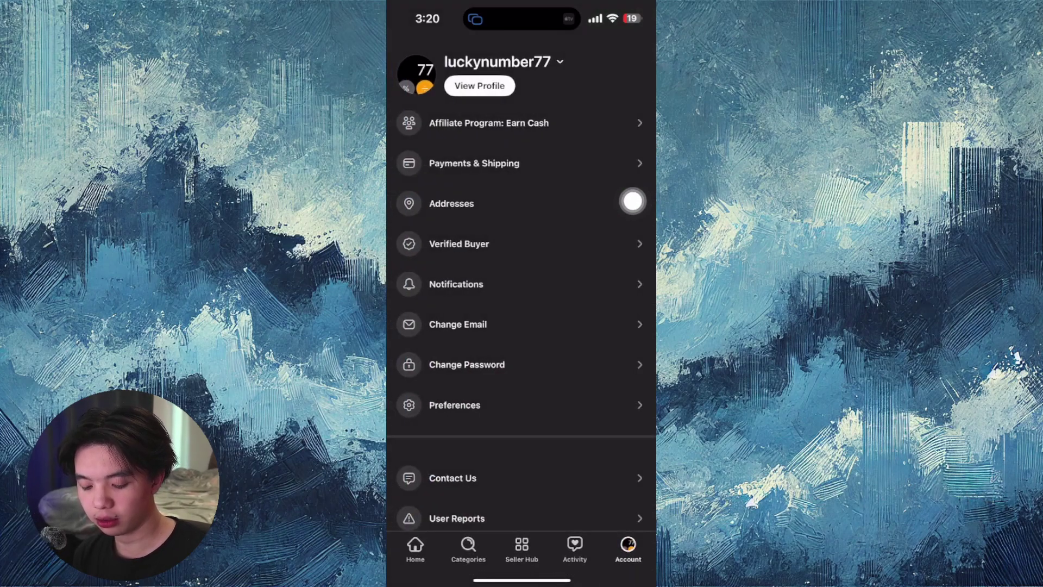
# Step: Open the scheduled show from Seller Hub and dismiss the camera permission error
pyautogui.click(522, 549)
pyautogui.scroll(1, 633, 201)
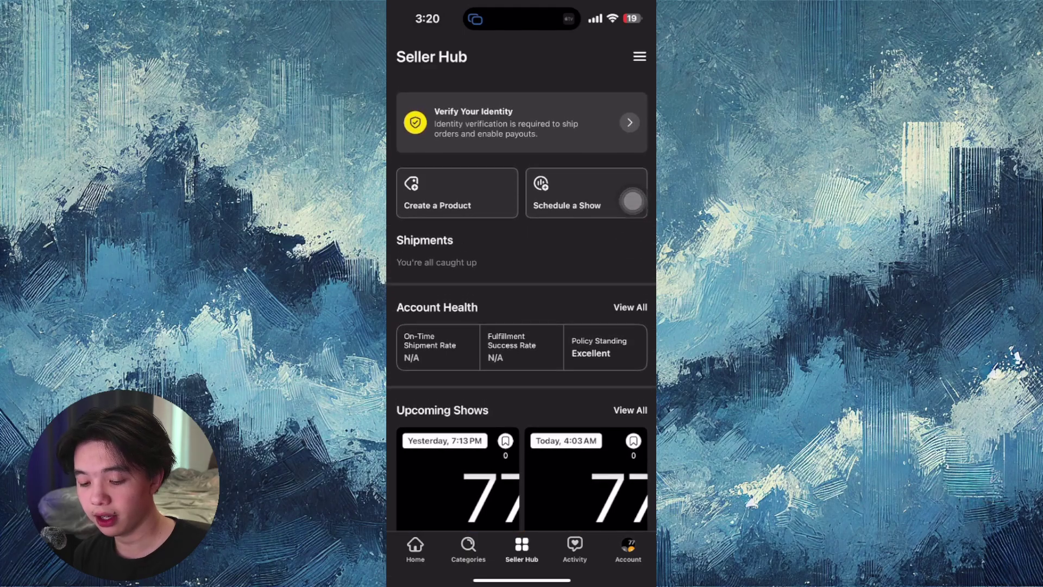
pyautogui.scroll(-2, 633, 194)
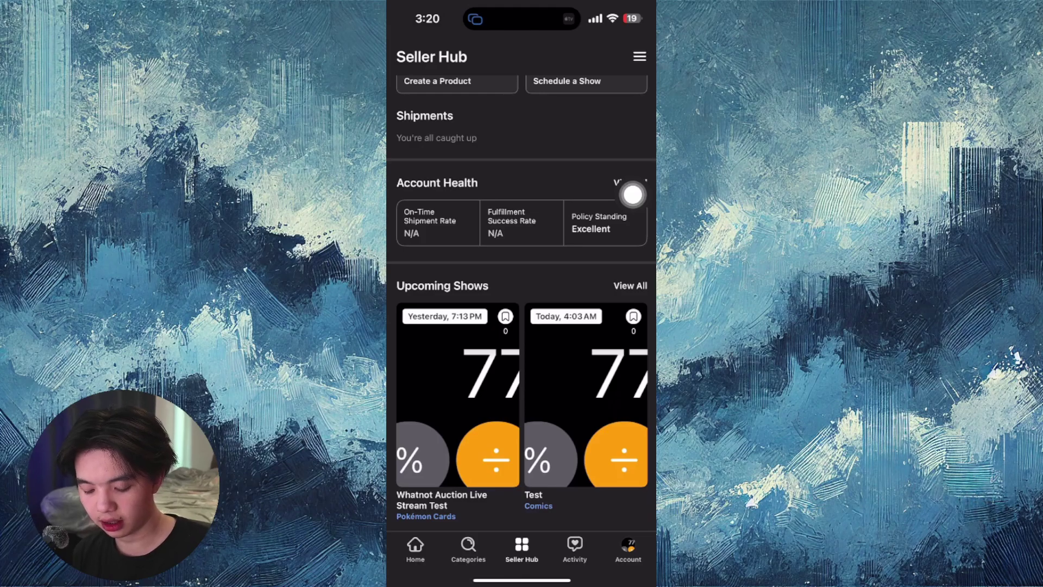
pyautogui.click(585, 391)
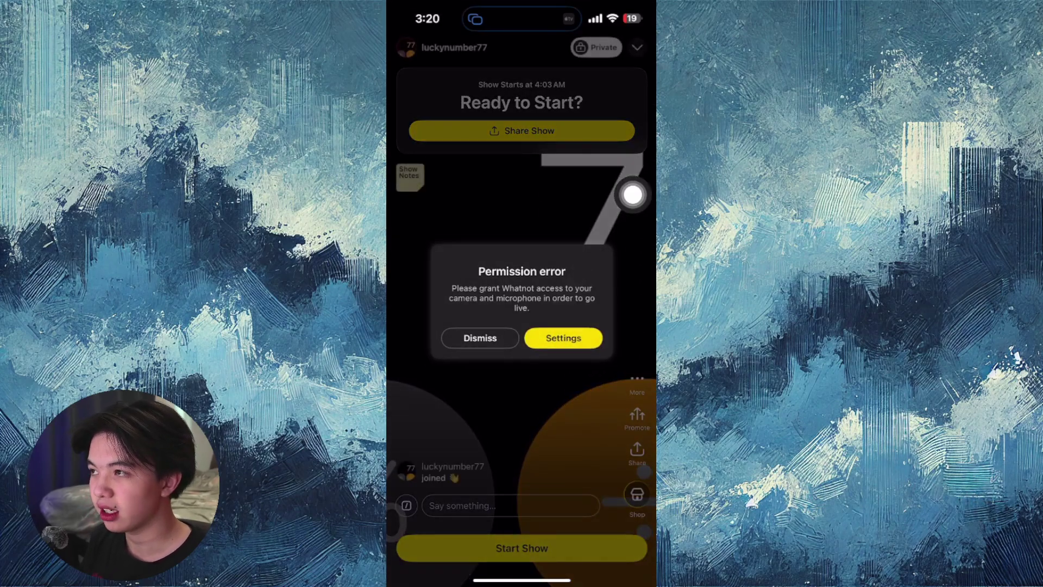
pyautogui.click(480, 337)
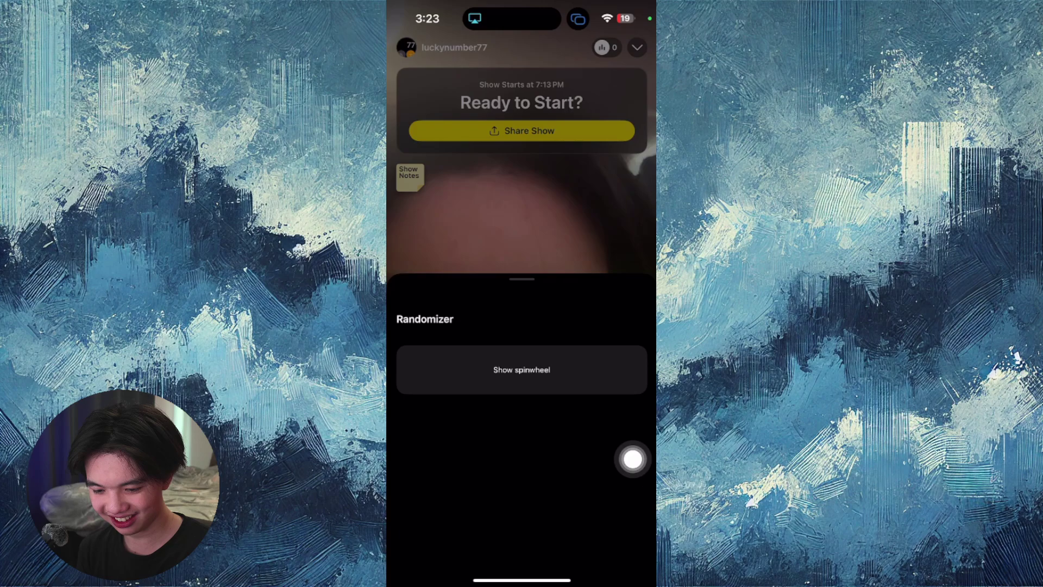
# Step: Turn on Show spinwheel so the NBA team wheel appears over the preview
pyautogui.click(523, 370)
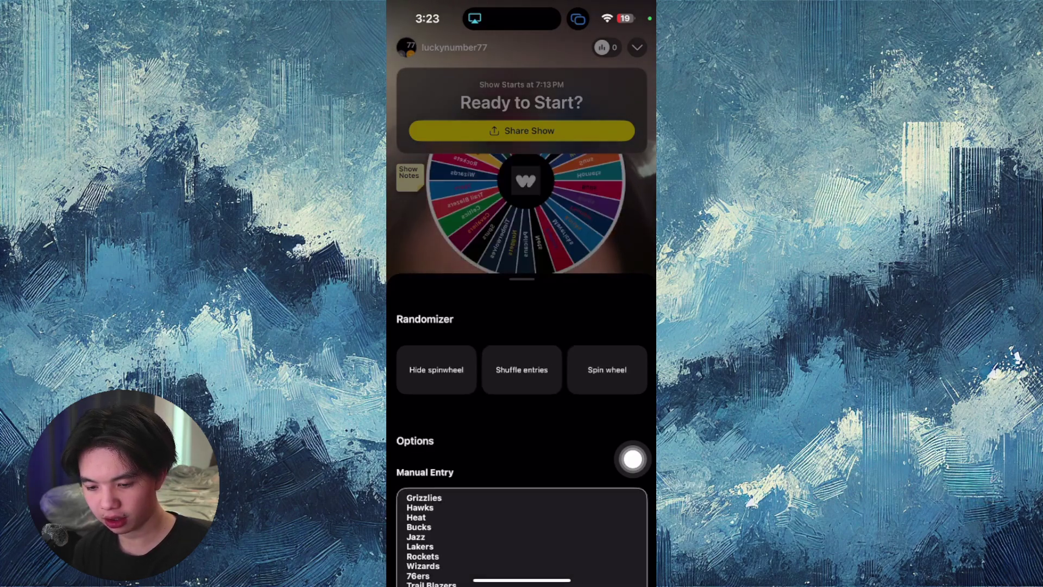
pyautogui.scroll(-5, 522, 538)
pyautogui.scroll(2, 522, 538)
pyautogui.scroll(1, 521, 538)
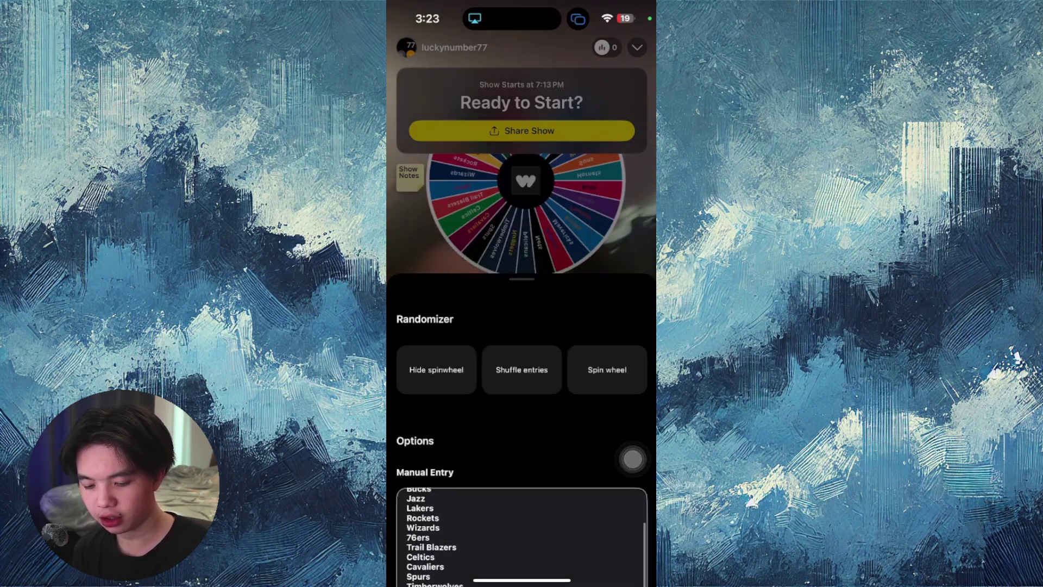
pyautogui.scroll(1, 522, 538)
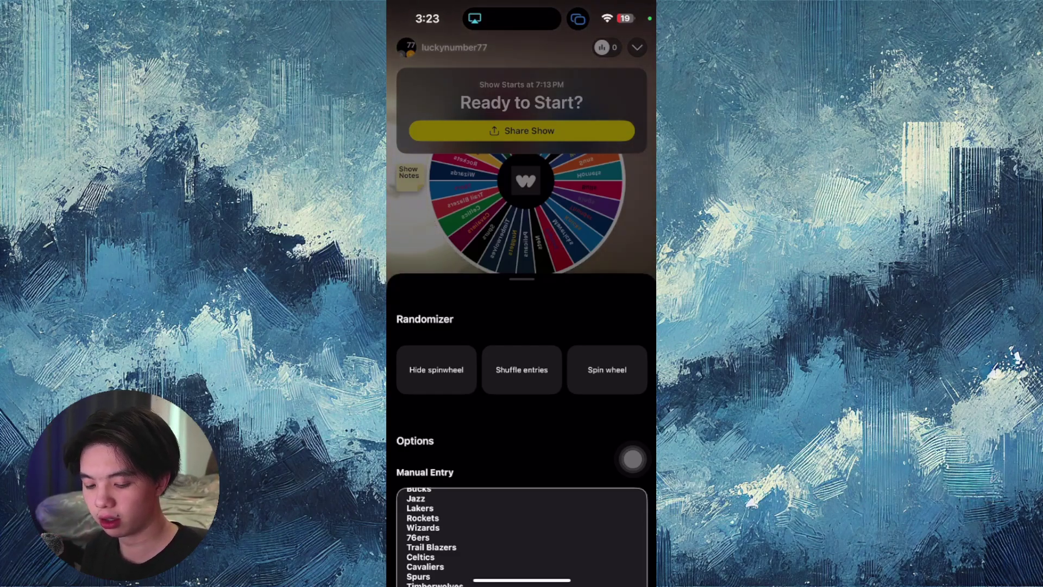
# Step: Open the Manual Entry list of NBA team names for editing
pyautogui.click(612, 514)
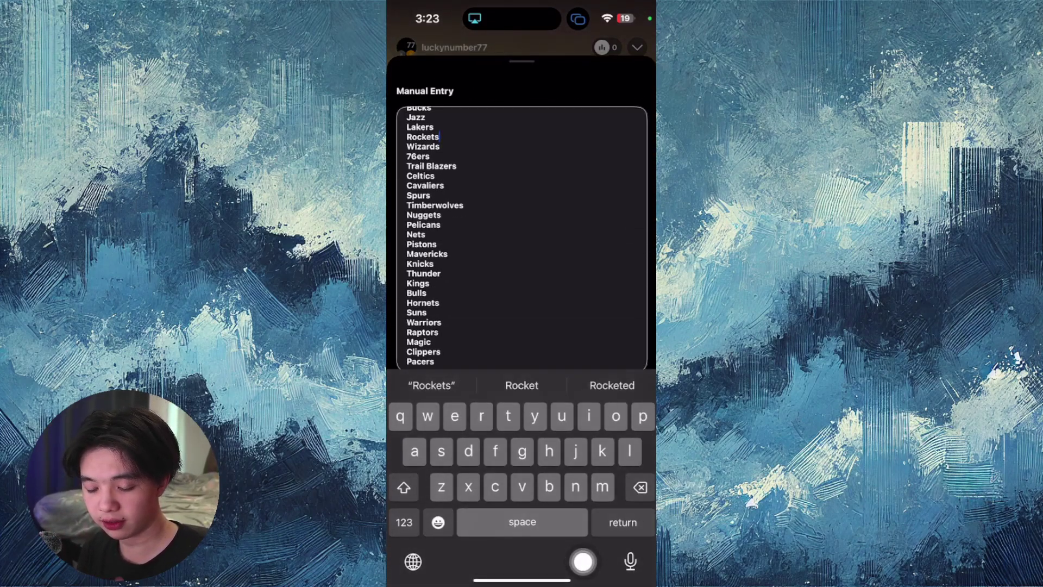
pyautogui.scroll(3, 521, 237)
pyautogui.scroll(5, 522, 203)
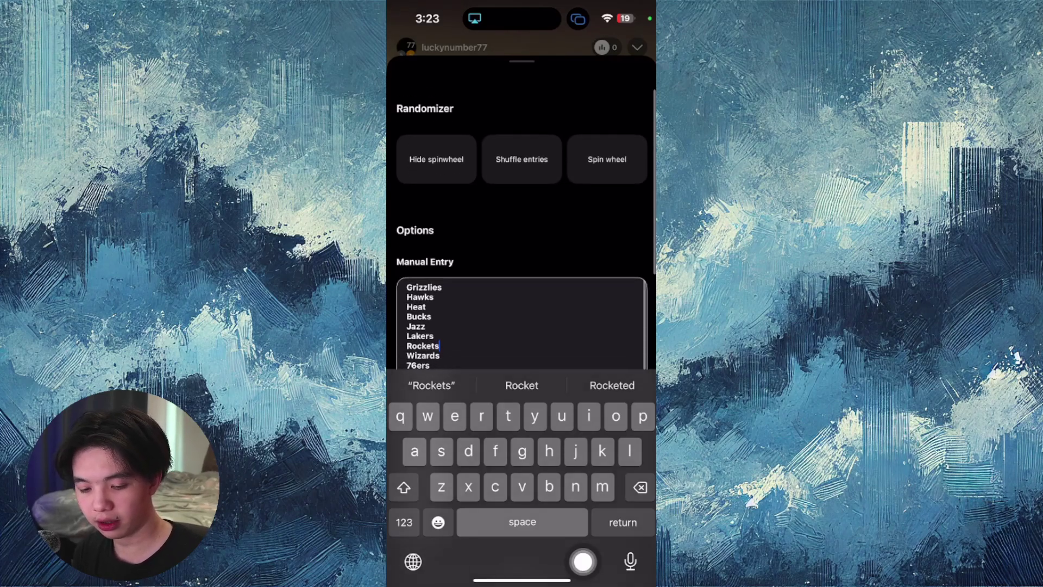
pyautogui.scroll(5, 522, 204)
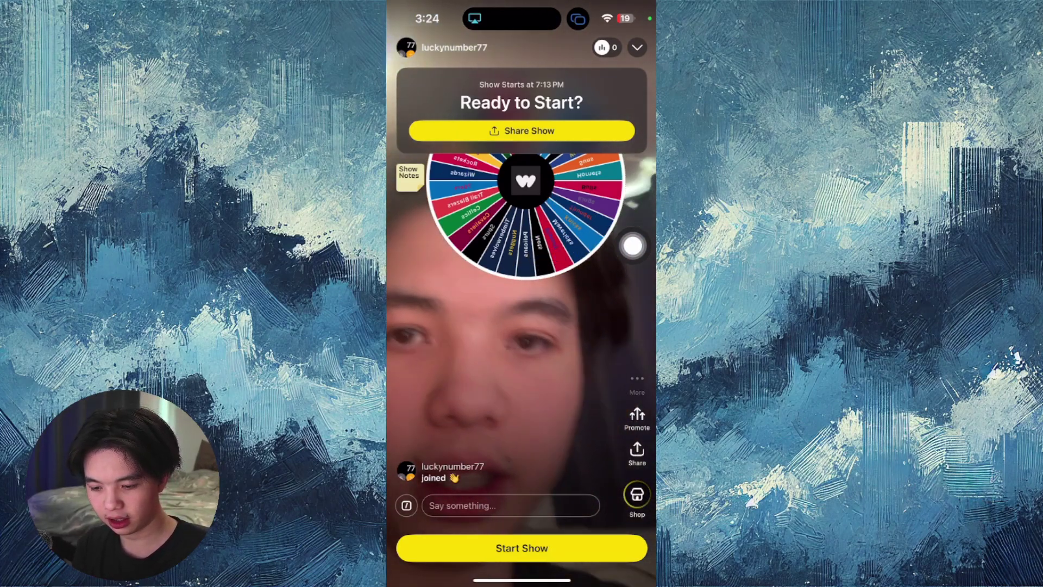
# Step: Reopen the Randomizer settings from the show's More options
pyautogui.click(636, 382)
pyautogui.click(633, 245)
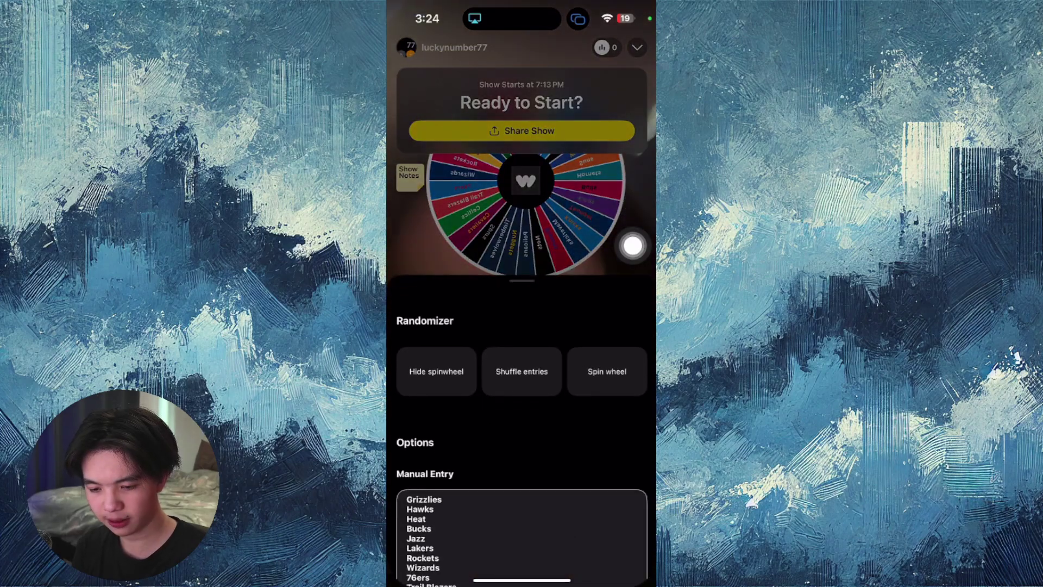